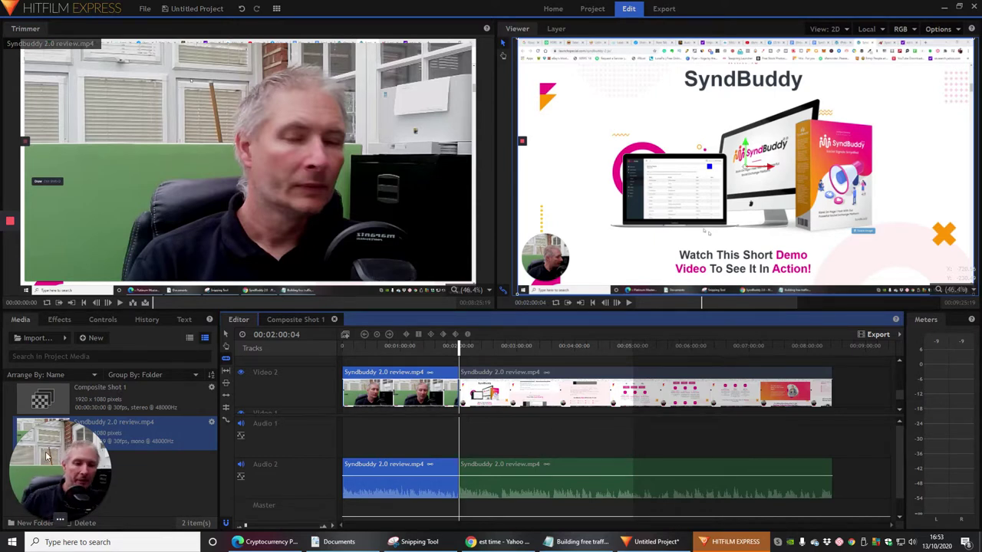
- Scrub the timeline to the SyndBuddy section at 00:02:21:08, checking the webcam and SyndBuddy clips
left_click_drag(46, 451, 836, 388)
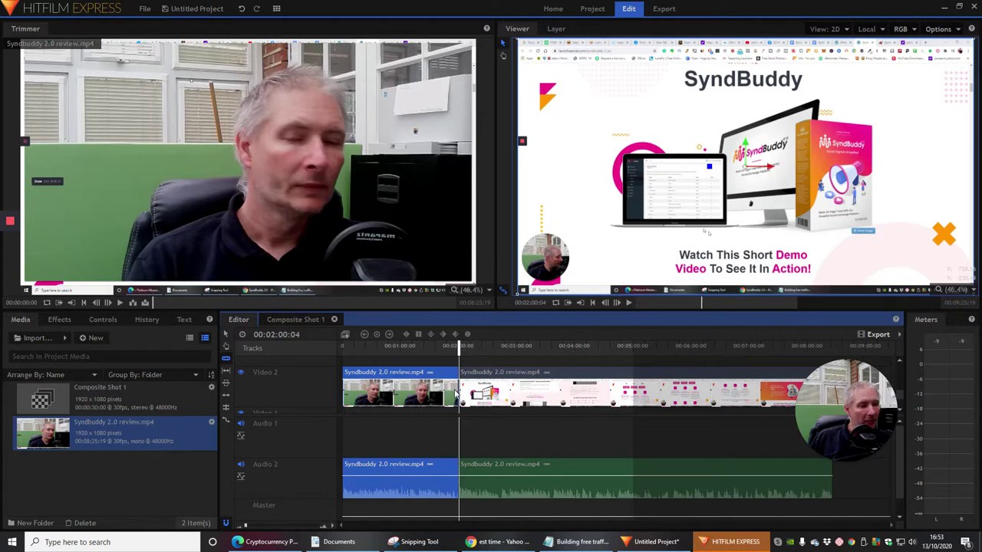
left_click_drag(459, 348, 447, 349)
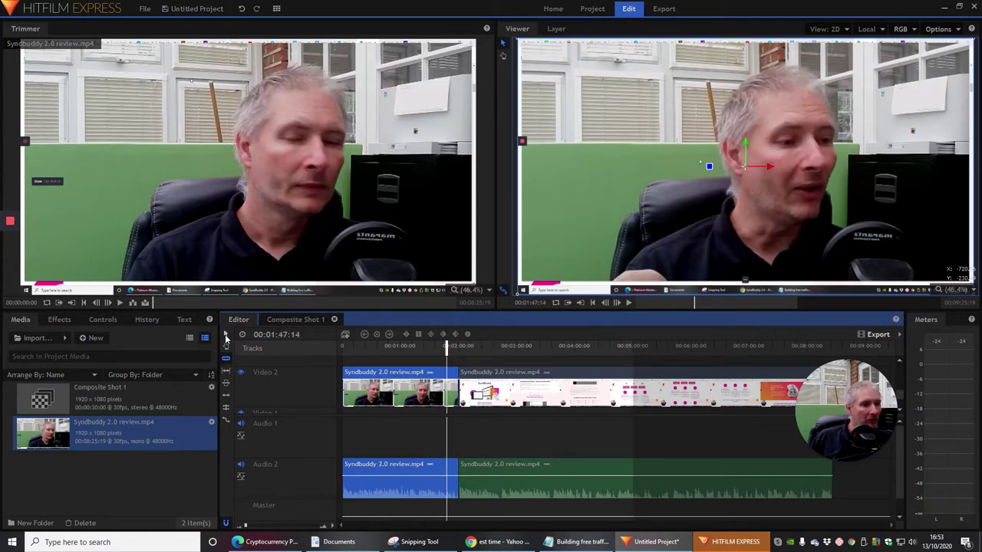
left_click(227, 338)
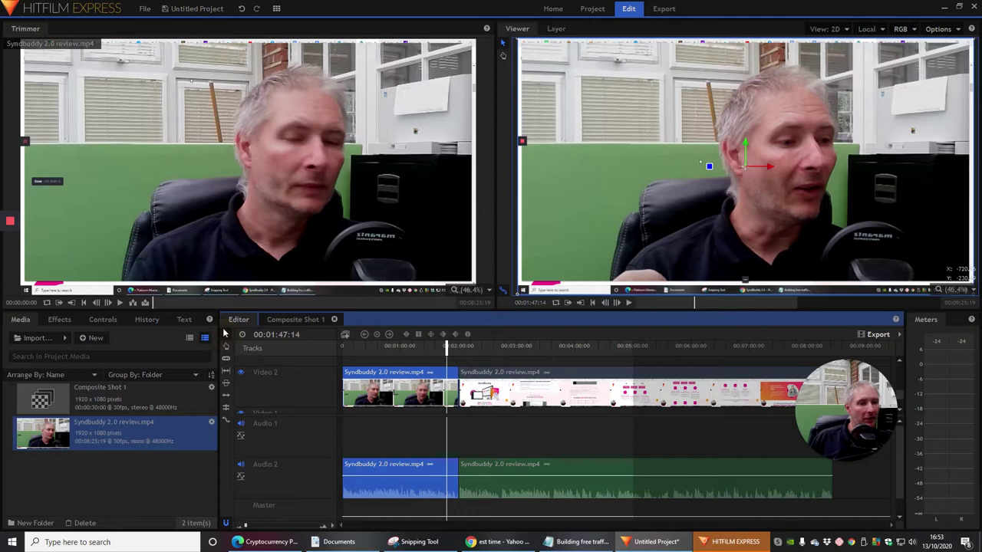
left_click_drag(445, 346, 481, 347)
left_click(503, 380)
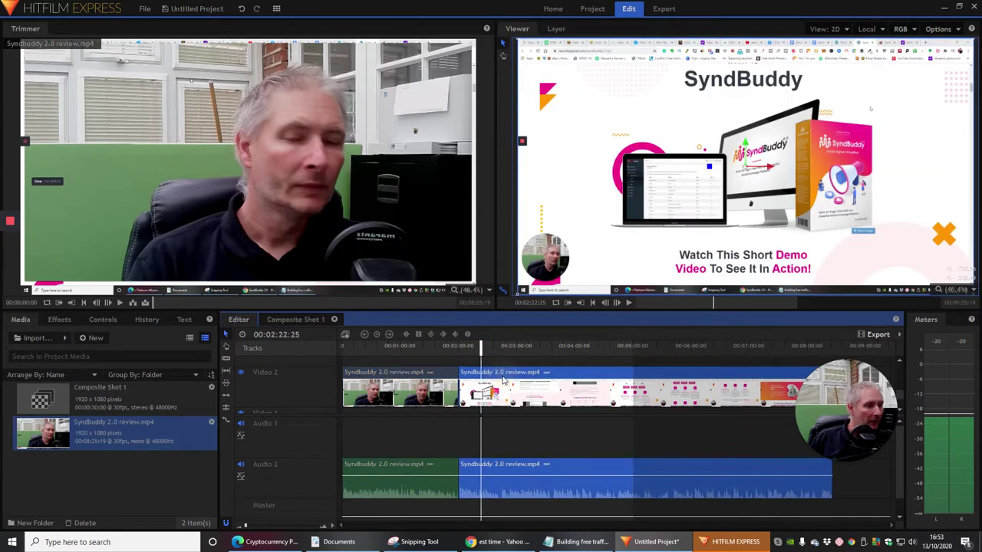
left_click(404, 395)
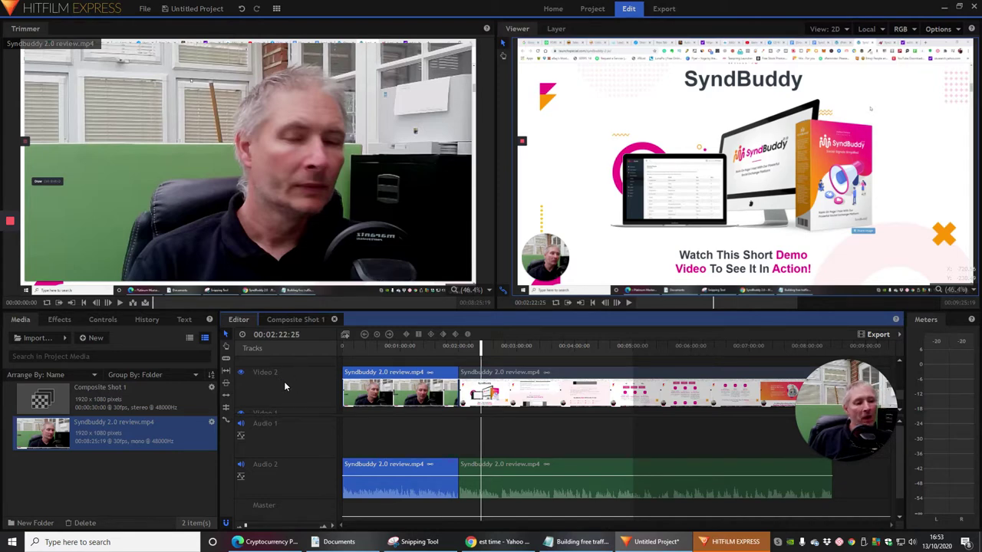
scroll(310, 387, "down", 1)
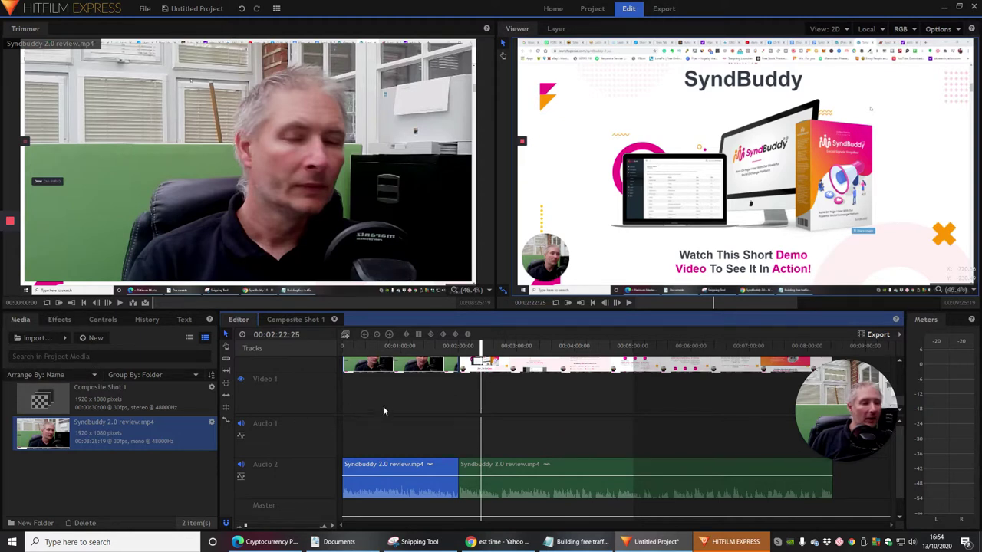
mouse_move(481, 345)
left_mouse_down()
mouse_move(453, 350)
mouse_move(470, 350)
left_mouse_up()
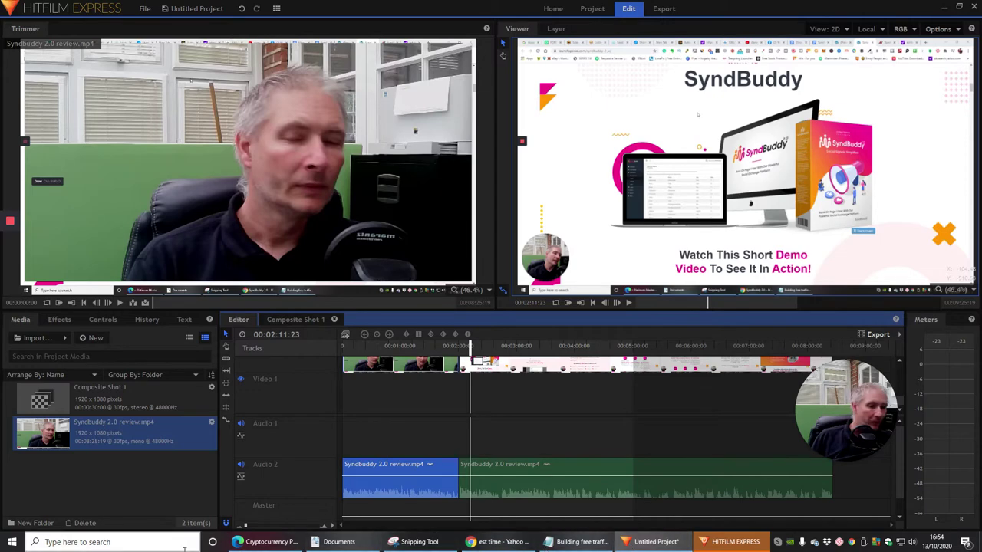
- Launch Snipping Tool and snip the SyndBuddy product image from the viewer
left_click(160, 545)
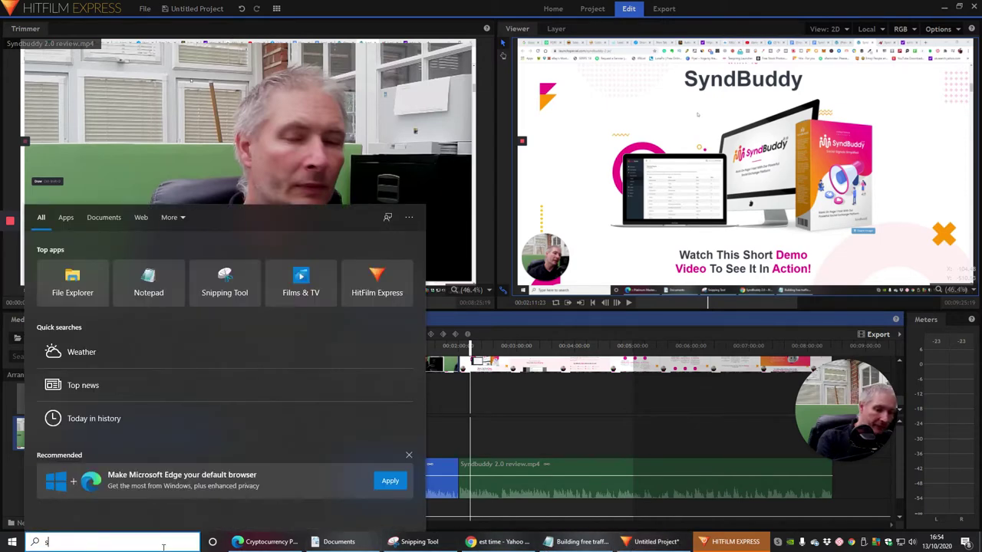
type("sn")
left_click(79, 260)
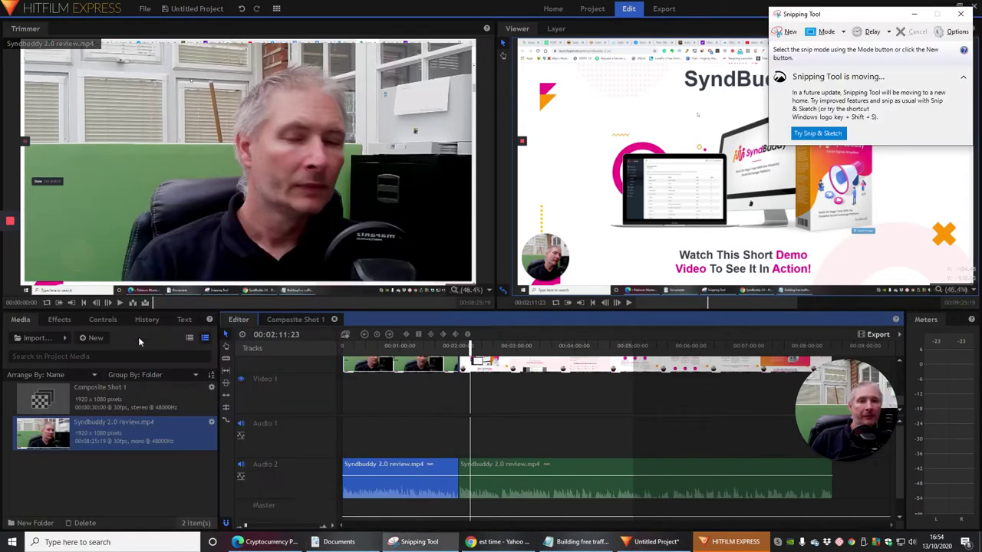
left_click(784, 35)
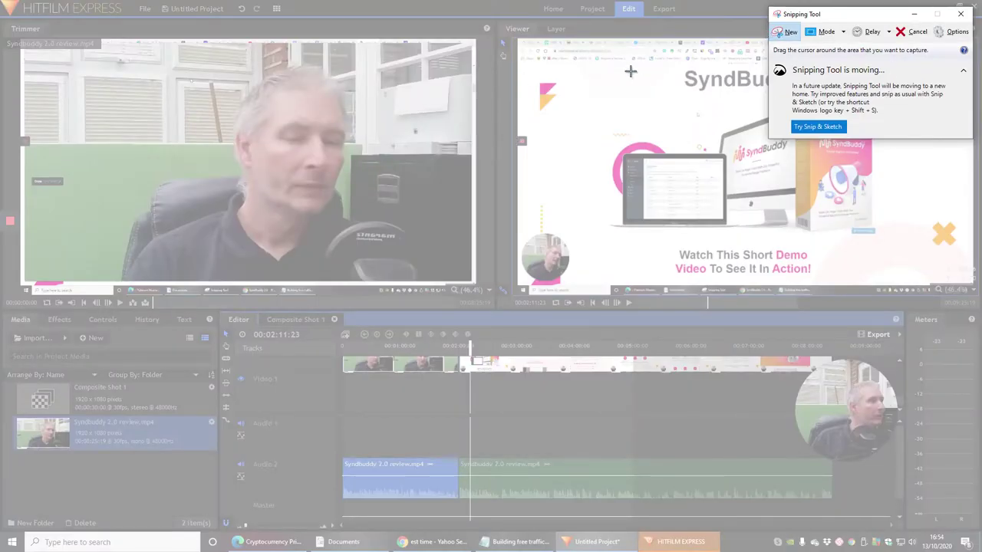
left_click_drag(521, 62, 924, 233)
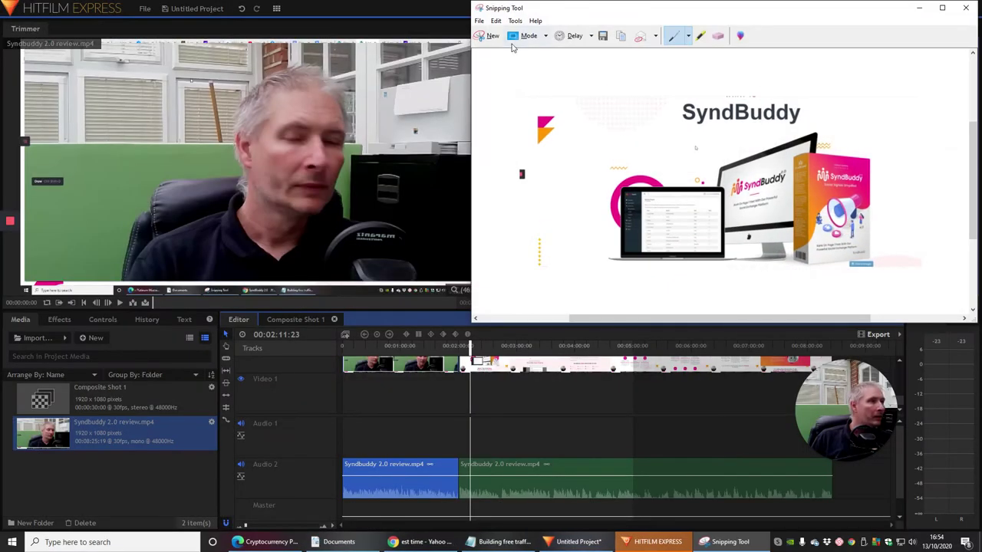
- Save the snip as JPEG 'syn' in Pictures and minimise Snipping Tool
left_click(479, 20)
left_click(507, 46)
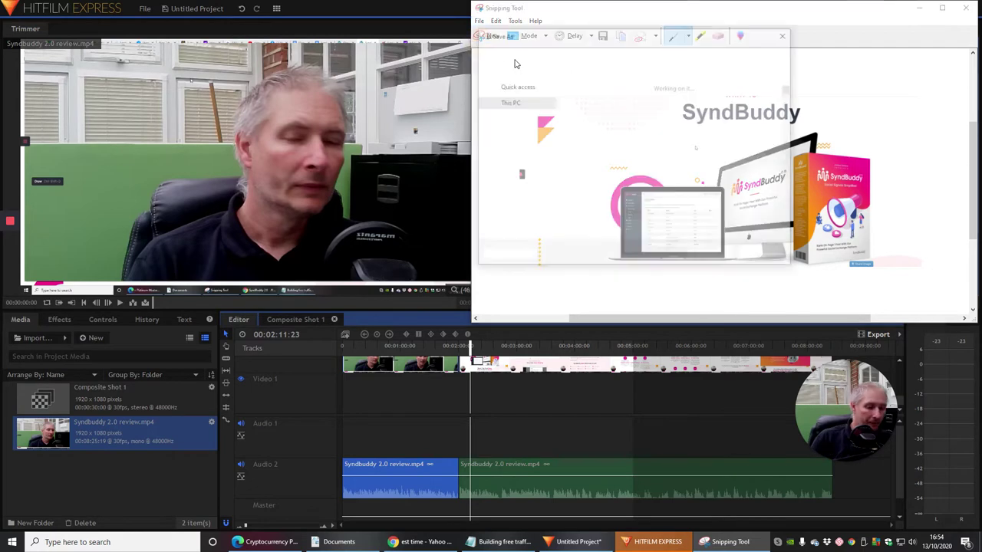
type("sy")
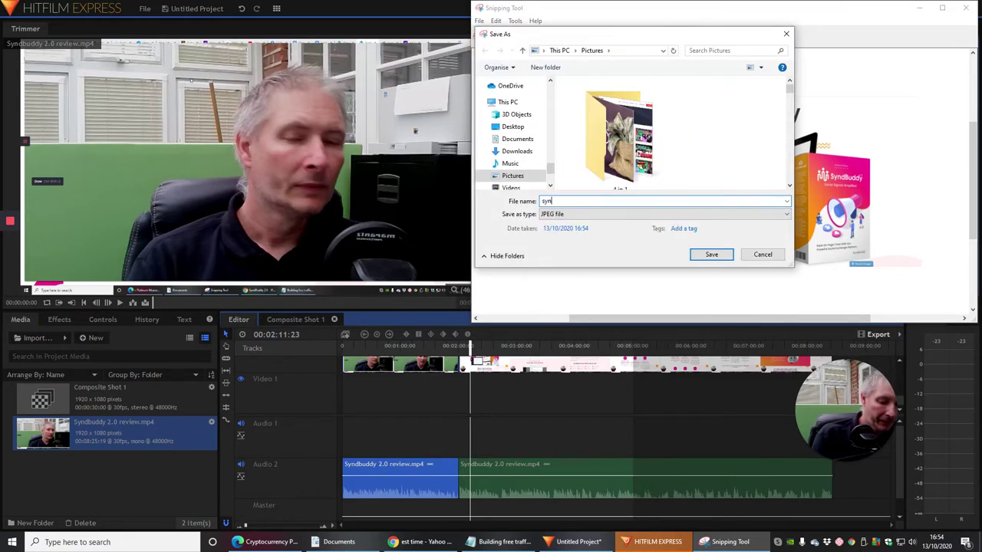
type("n")
key("Return")
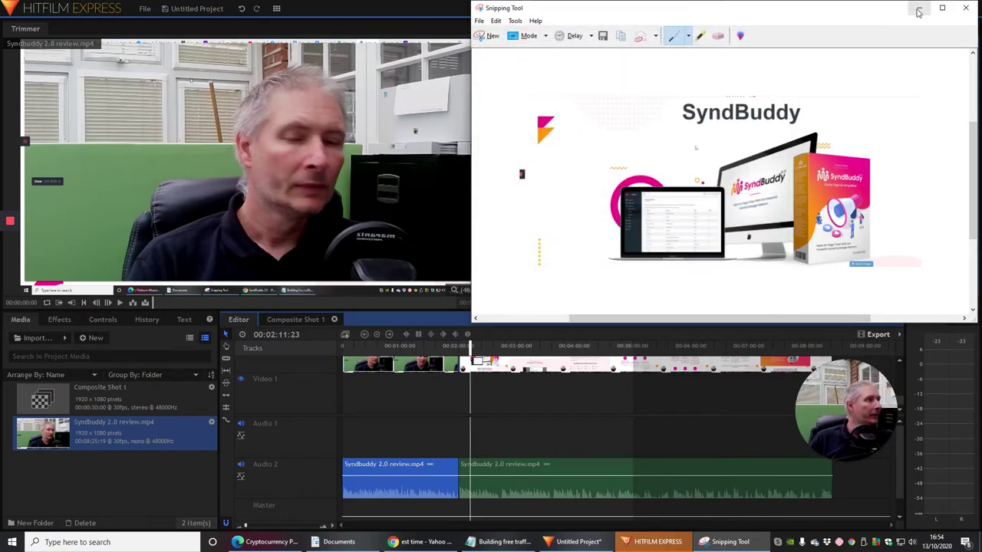
left_click(918, 12)
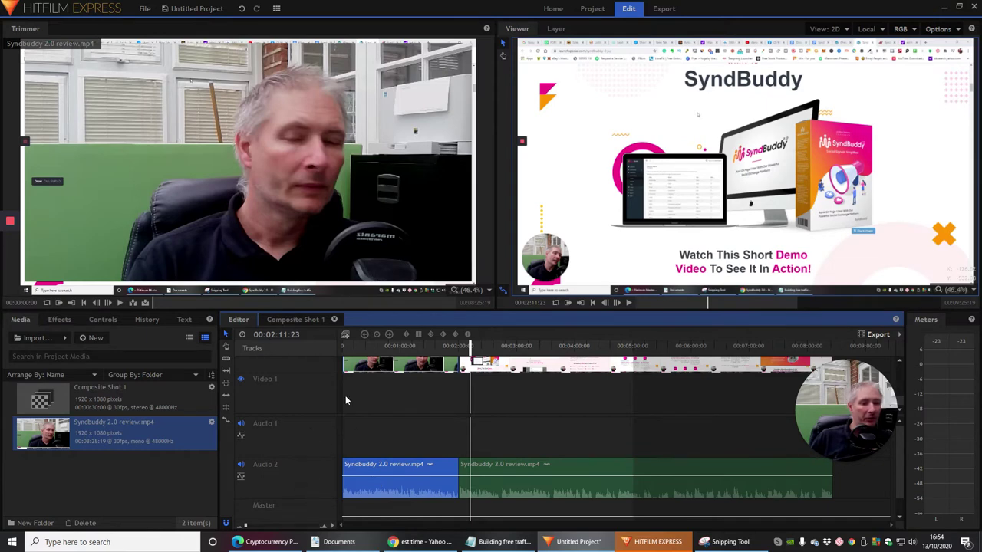
- Import synd.JPG from Quick access and drop it at the start of the Video 1 track
left_click(23, 337)
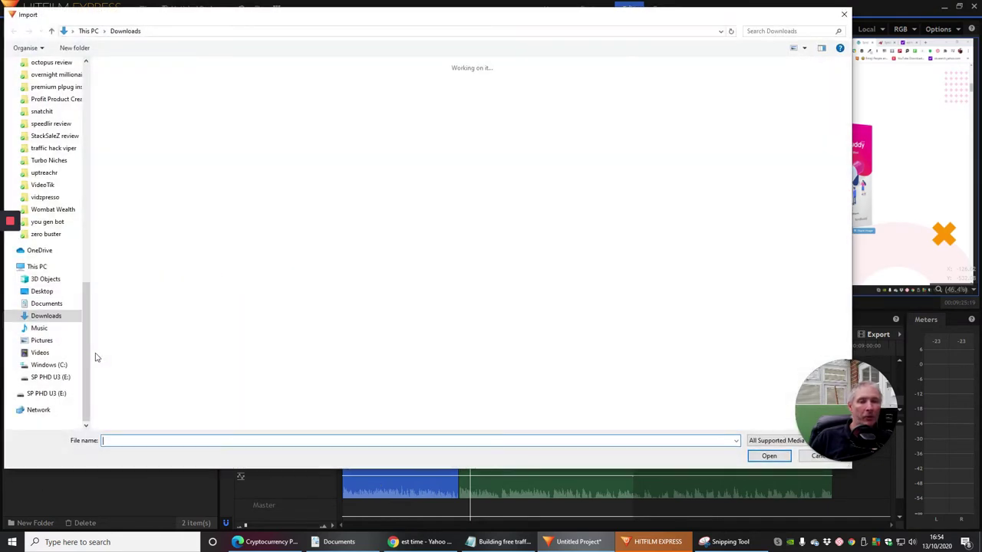
scroll(73, 191, "up", 10)
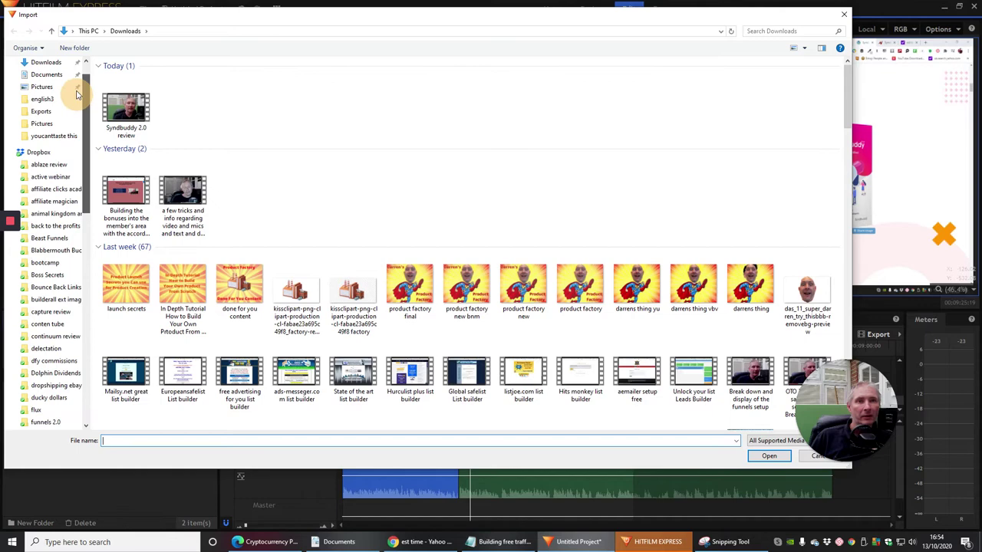
left_click(57, 71)
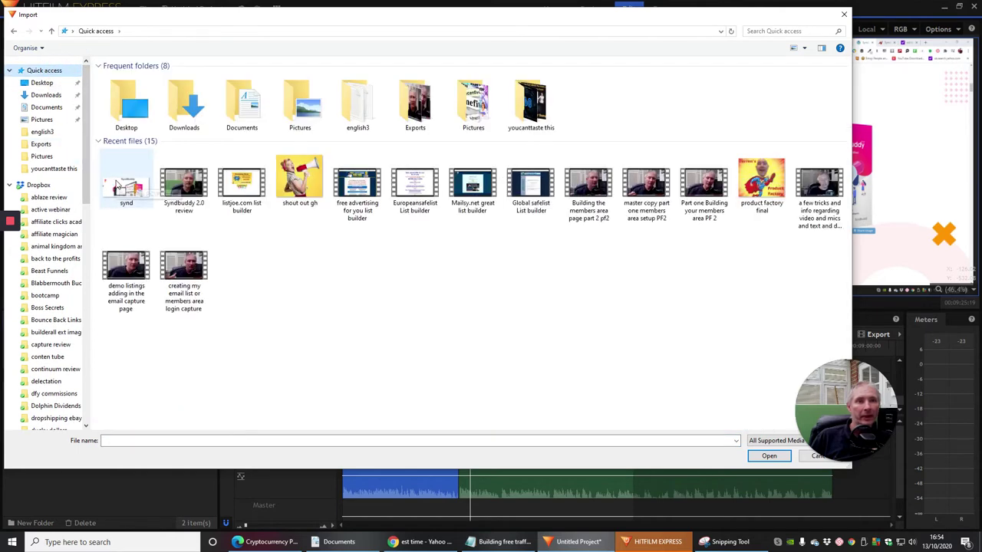
left_click(126, 184)
left_click(768, 456)
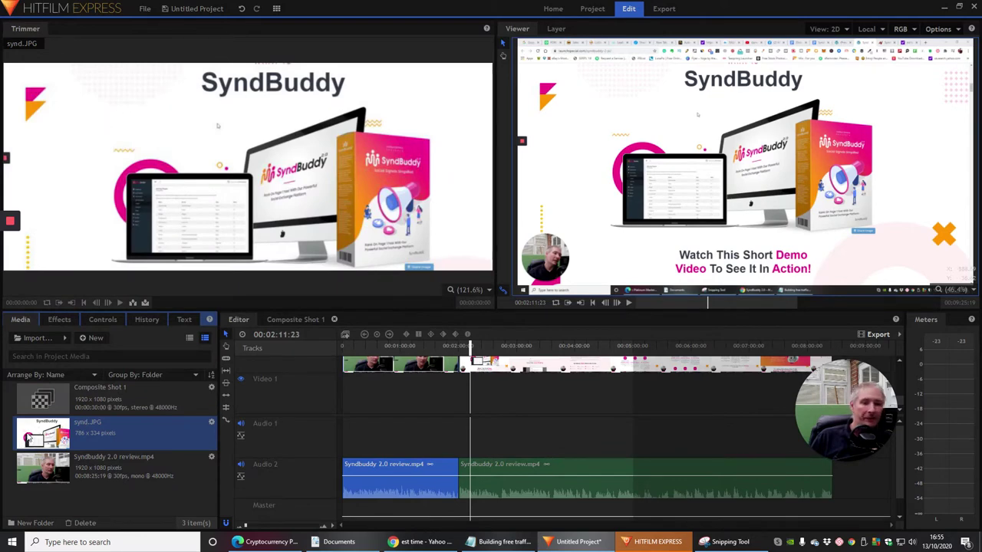
left_click_drag(27, 434, 453, 399)
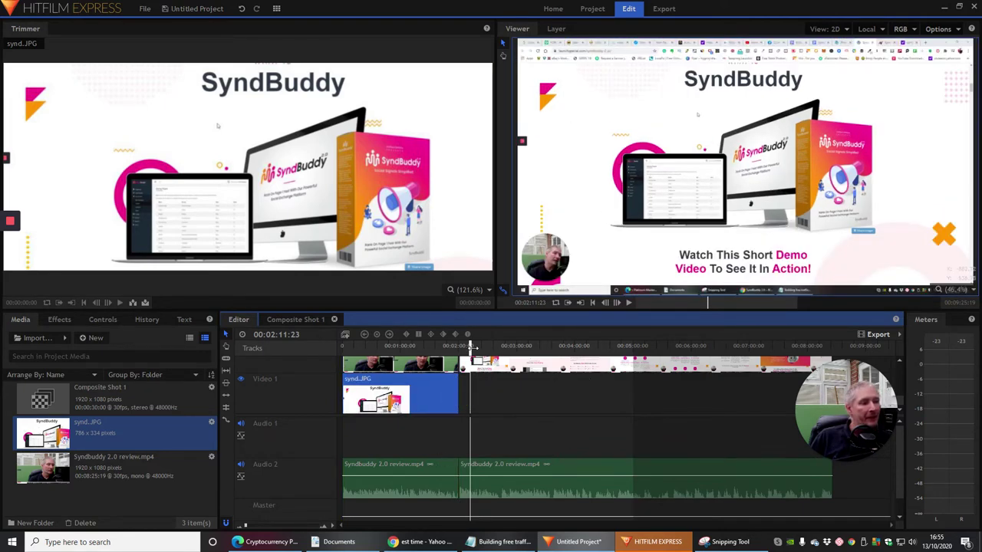
left_click_drag(471, 347, 350, 355)
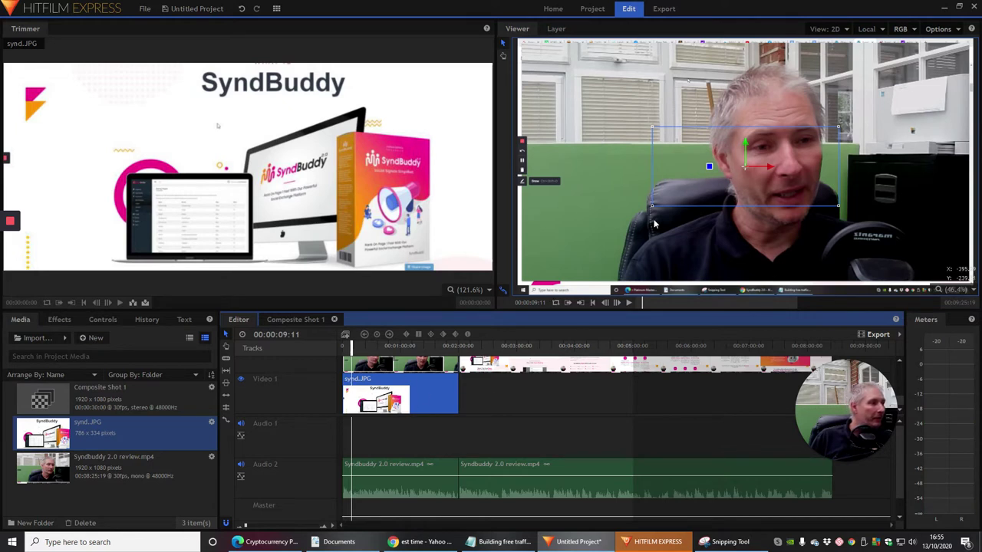
- Drag the synd.JPG layer's corner handles outward in the viewer to enlarge the screenshot
left_click_drag(653, 209, 596, 244)
left_click(635, 193)
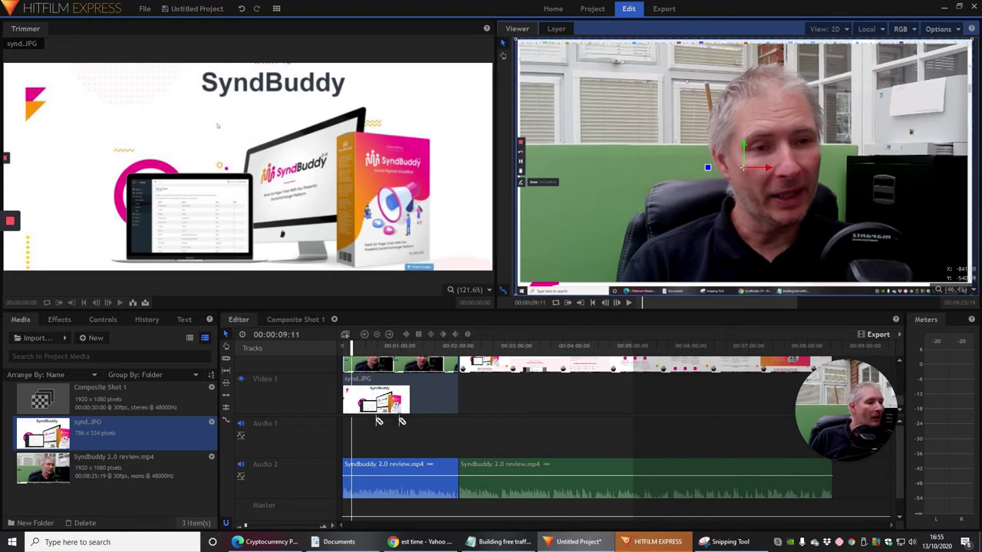
left_click(638, 214)
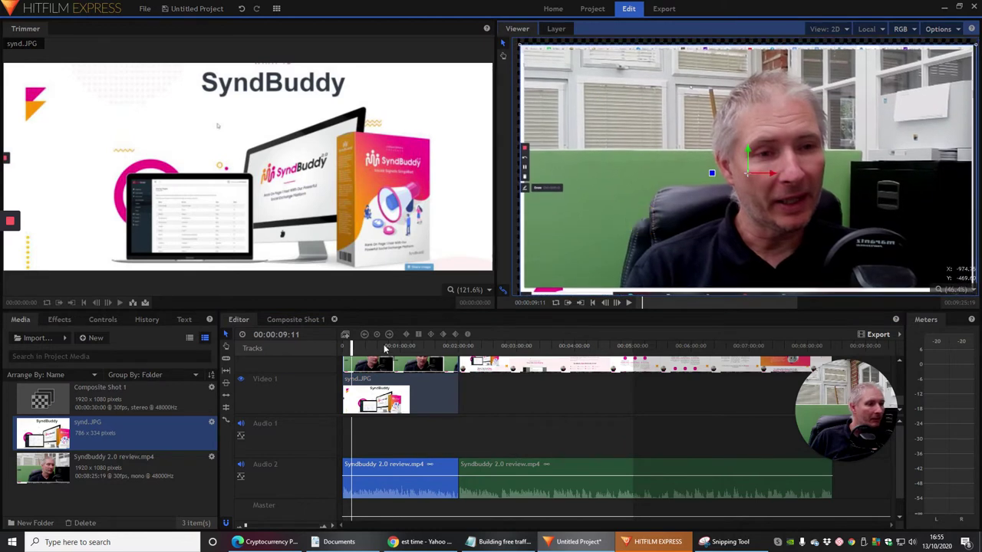
left_click(366, 401)
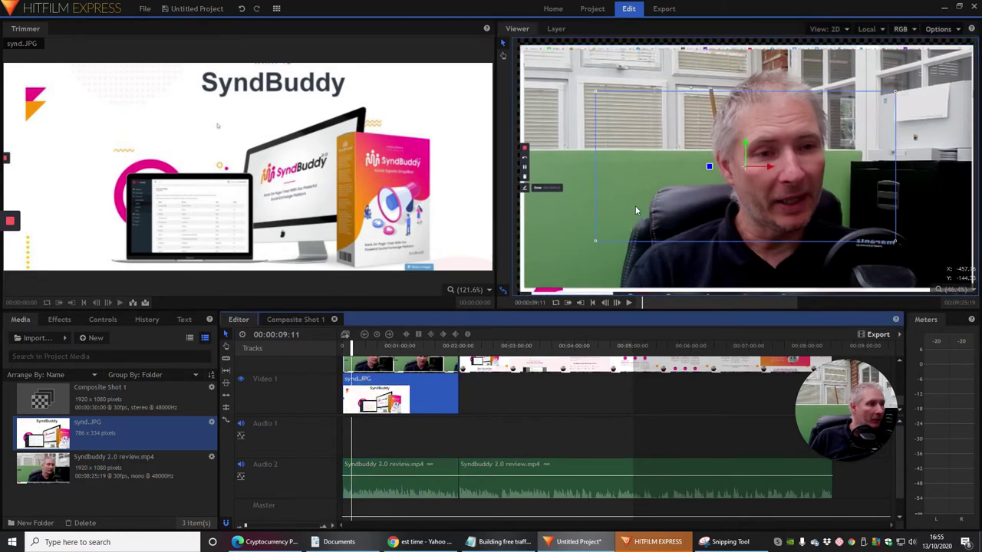
left_click_drag(594, 89, 583, 234)
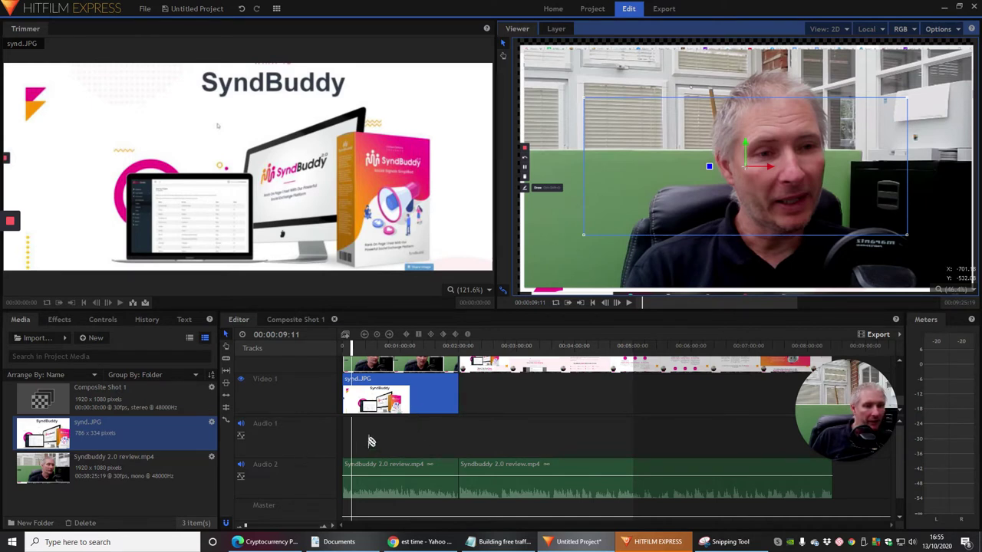
- Filter the Effects panel by 'key' and drag the Greenscreen Key preset toward the webcam clip
left_click(57, 320)
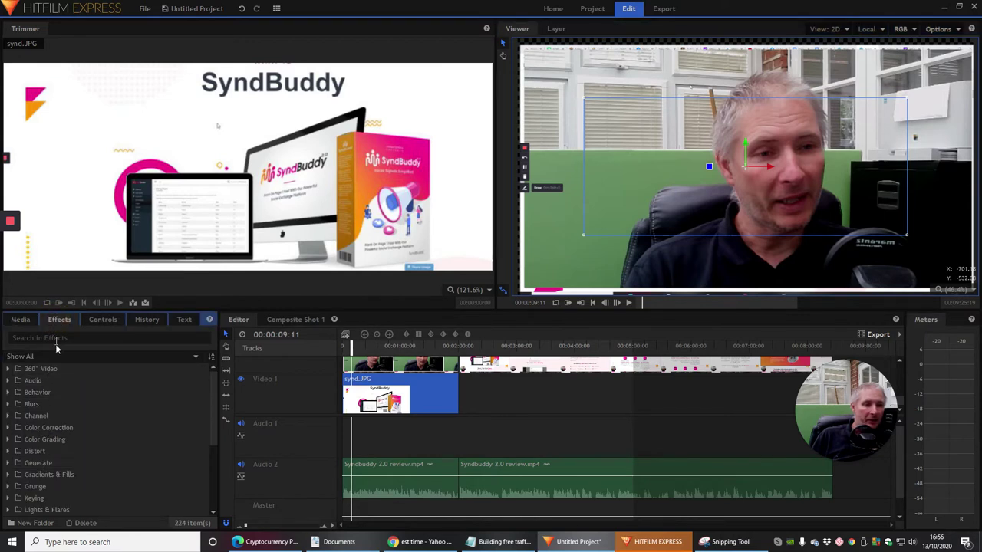
left_click(57, 338)
type("k")
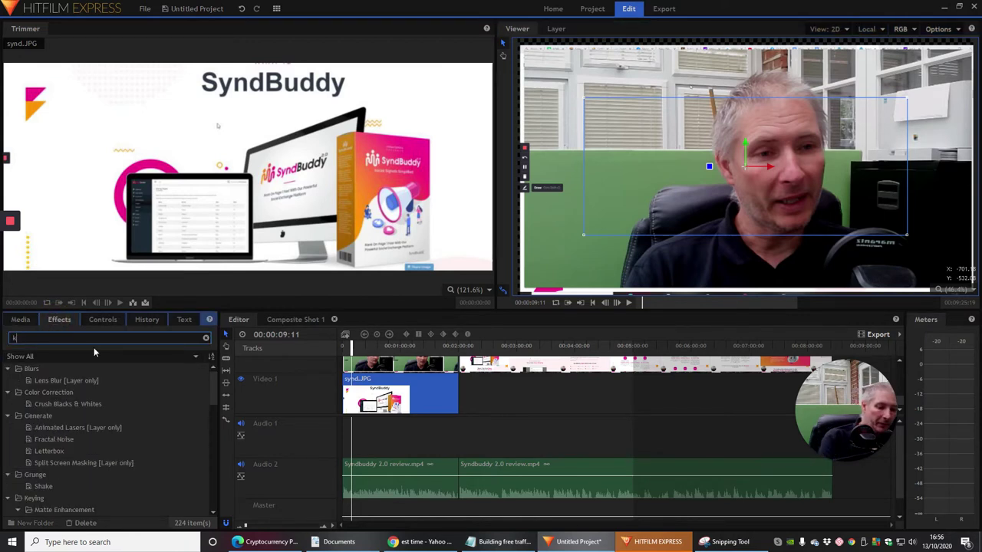
type("ey")
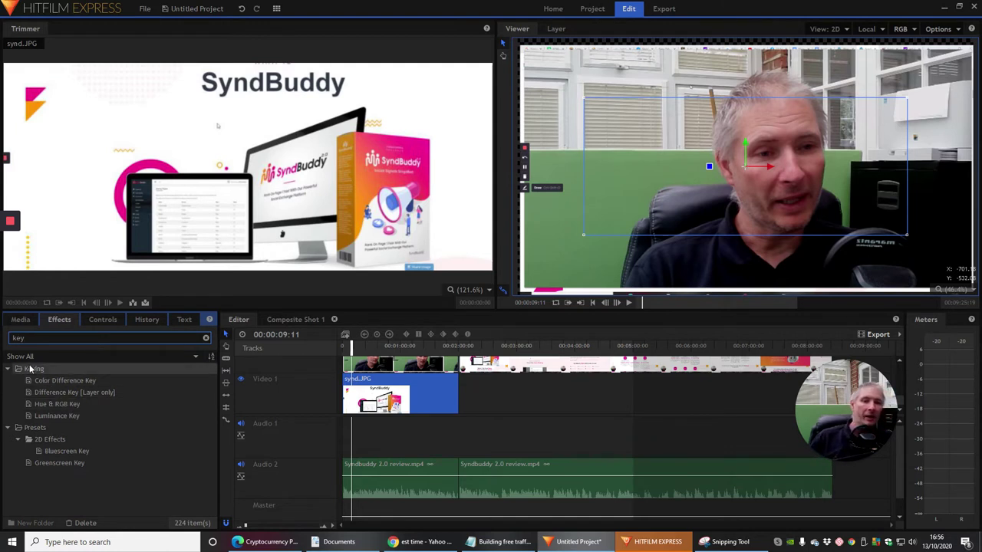
left_click(57, 464)
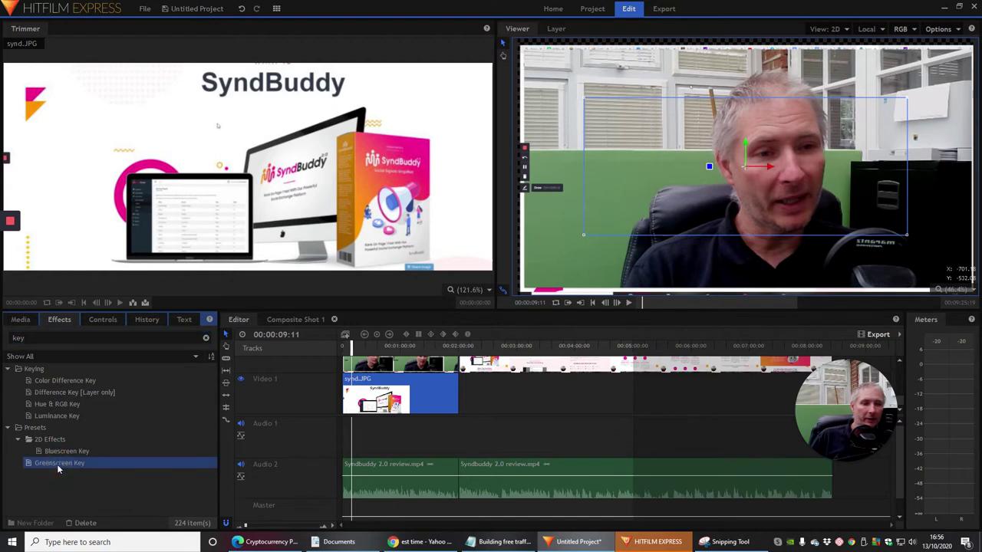
left_click(42, 464)
left_click_drag(48, 464, 373, 388)
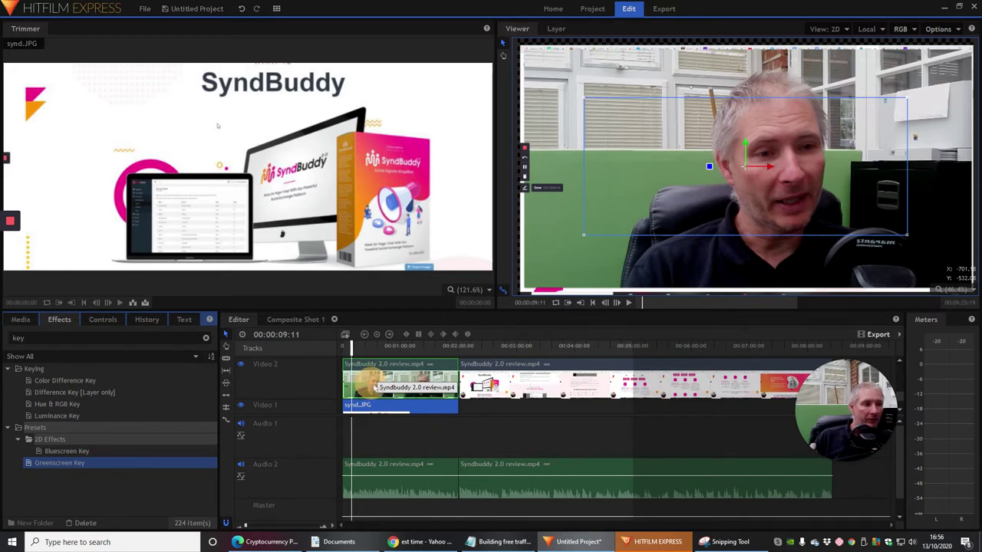
- Apply Greenscreen Key to the Video 2 webcam clip, then reposition and enlarge synd.JPG behind it
left_click_drag(376, 388, 376, 388)
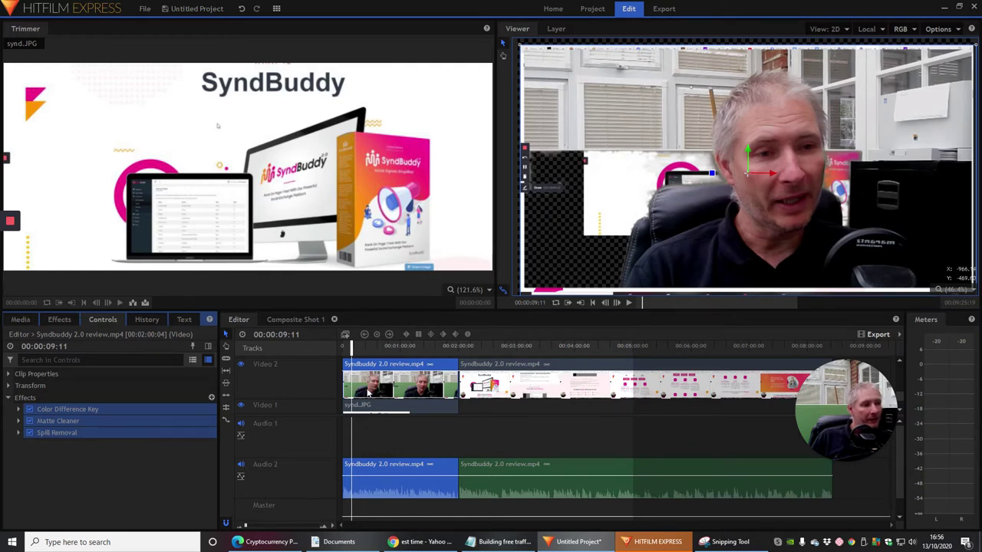
double_click(113, 410)
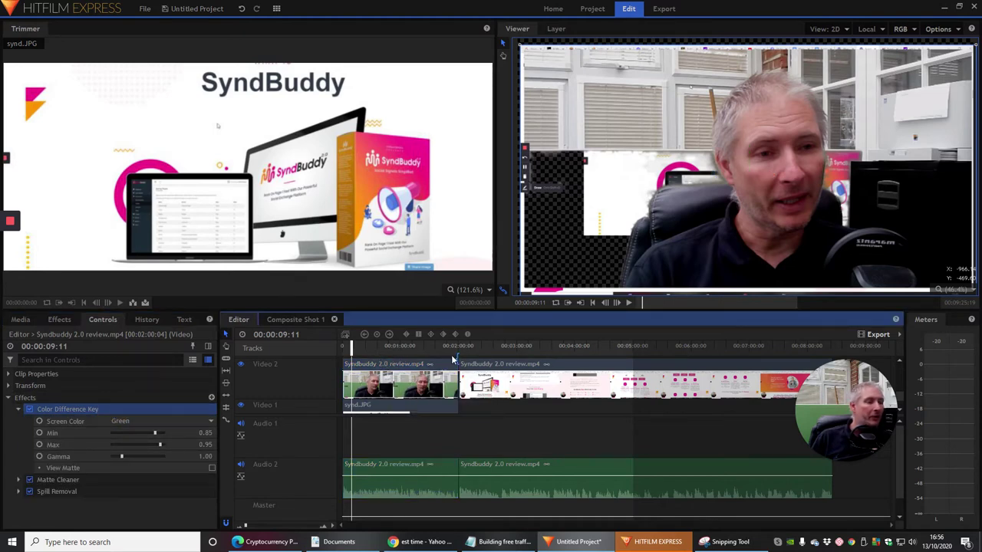
left_click_drag(544, 269, 847, 115)
left_click_drag(626, 193, 557, 251)
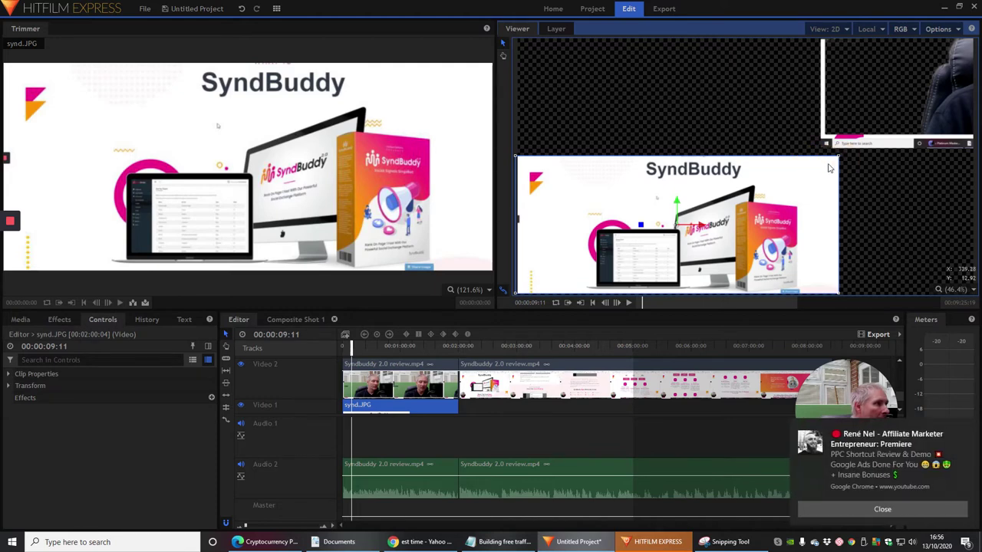
left_click_drag(839, 157, 894, 127)
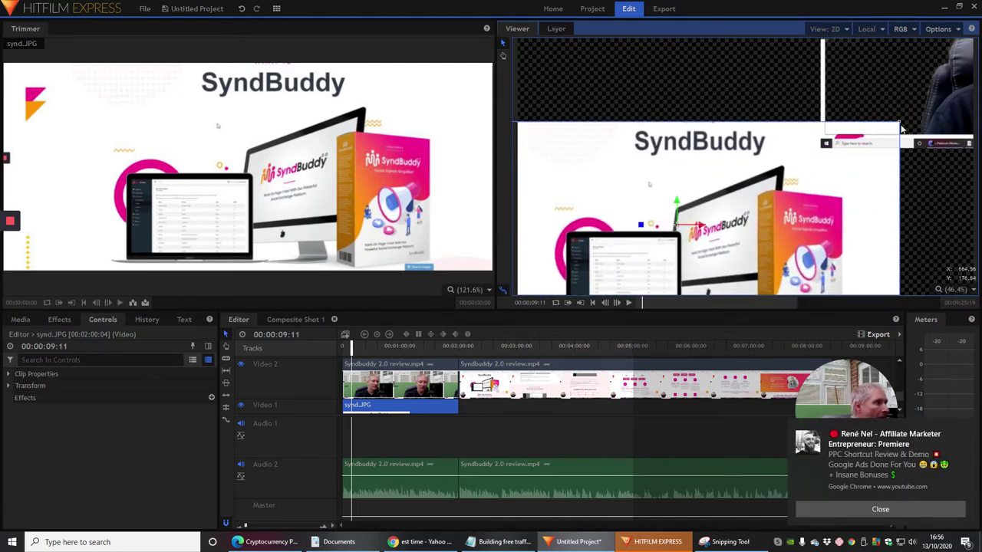
left_click_drag(914, 87, 812, 129)
left_click_drag(640, 190, 627, 212)
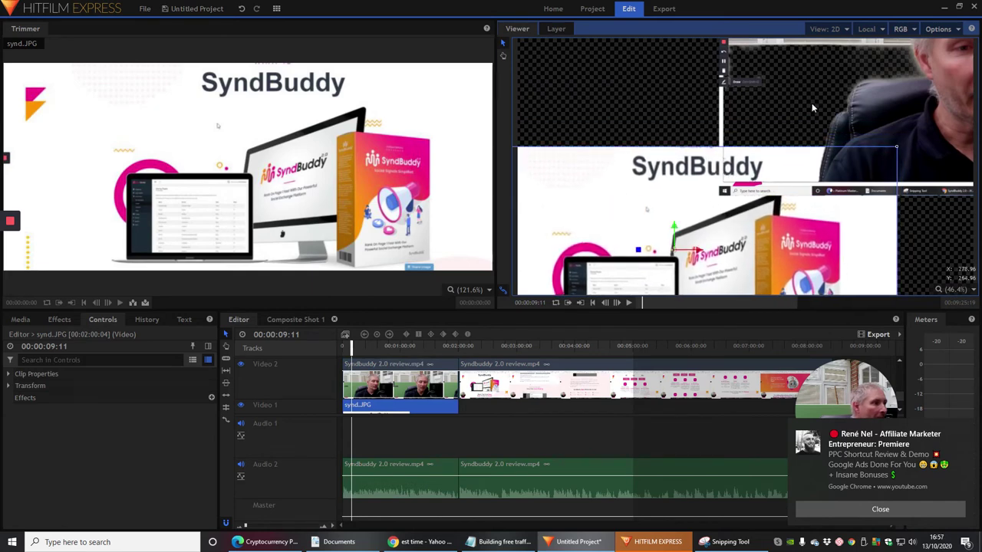
left_click_drag(812, 103, 611, 203)
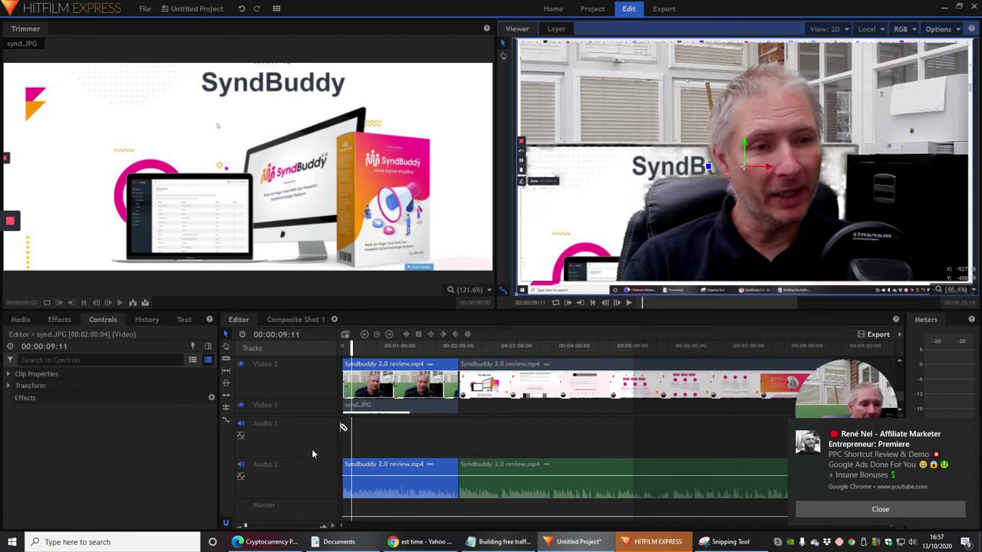
- Set the webcam clip's Color Difference Key gamma to 0.75
left_click(364, 413)
left_click(368, 391)
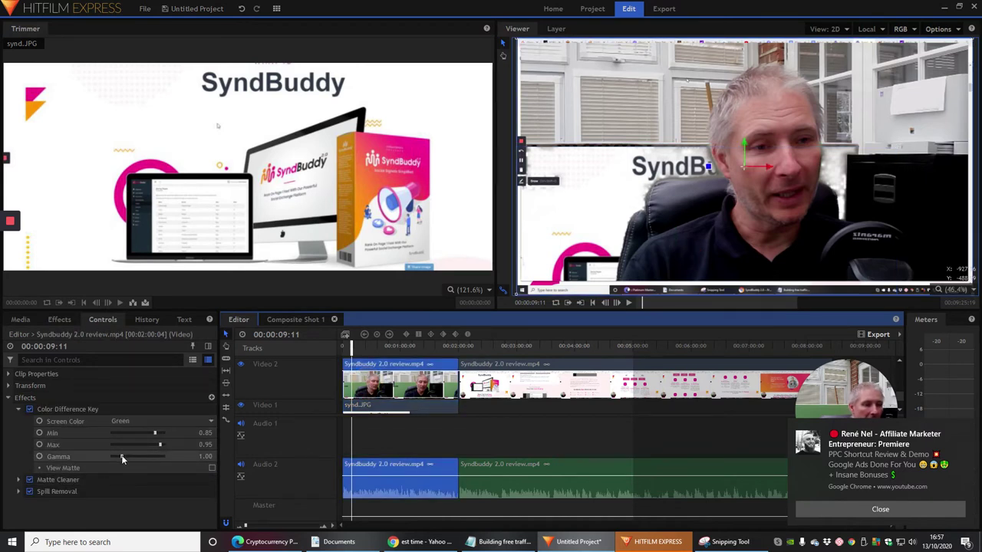
left_click_drag(122, 457, 119, 458)
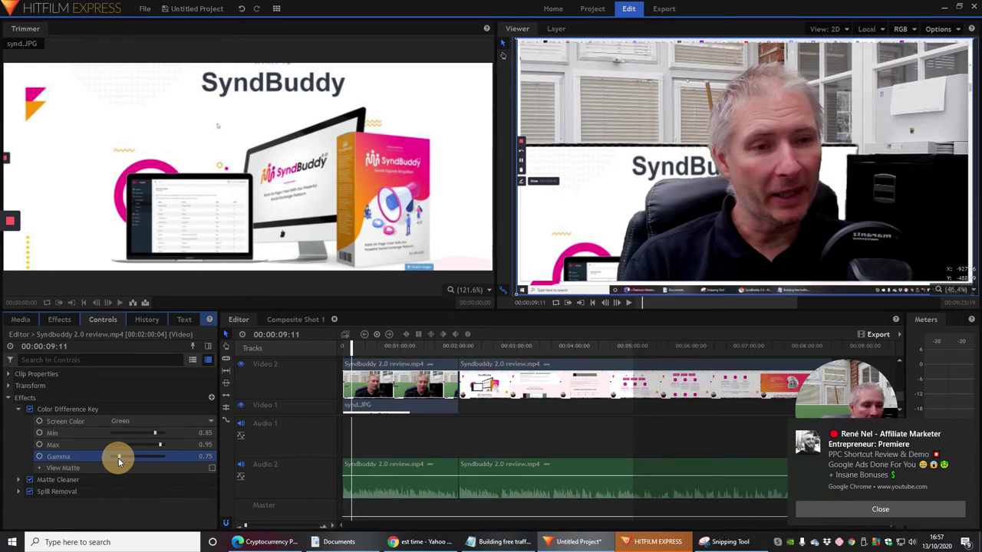
left_click_drag(117, 458, 119, 458)
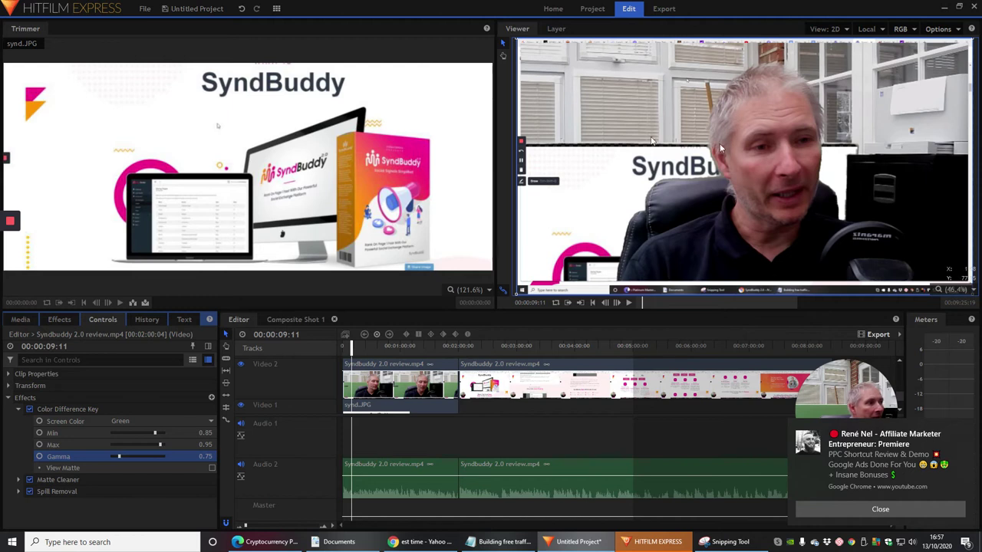
- Check the Matte Cleaner and Spill Removal effects on the webcam clip
left_click(83, 480)
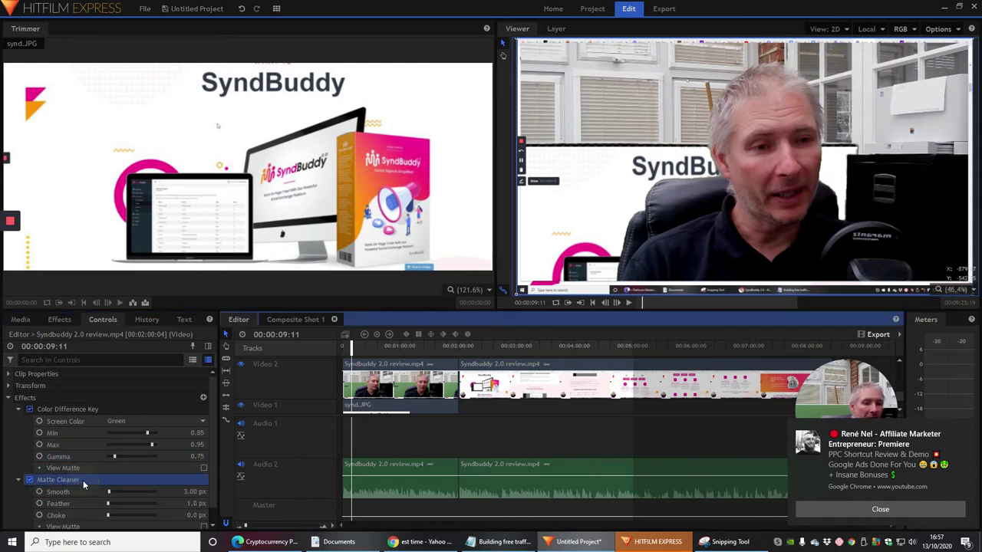
left_click(82, 493)
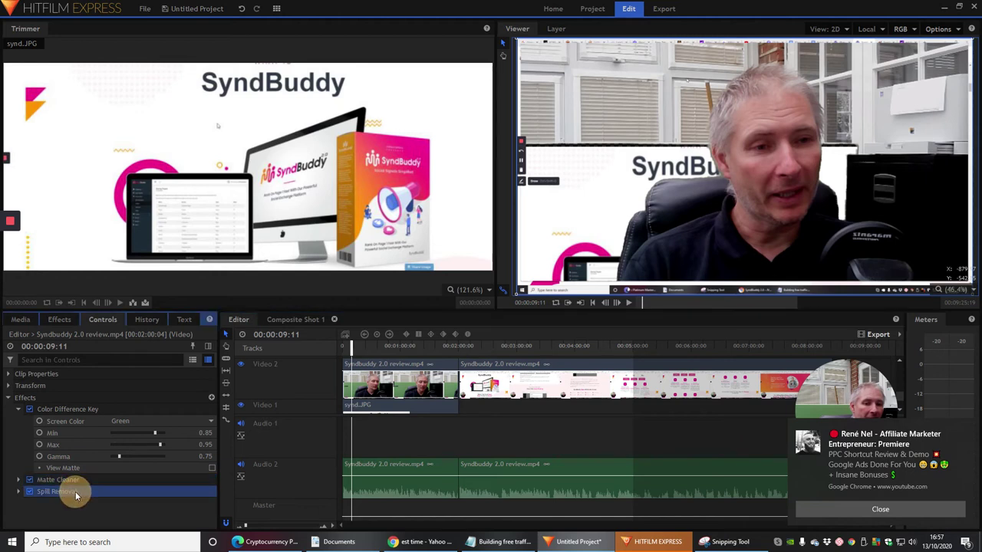
double_click(81, 493)
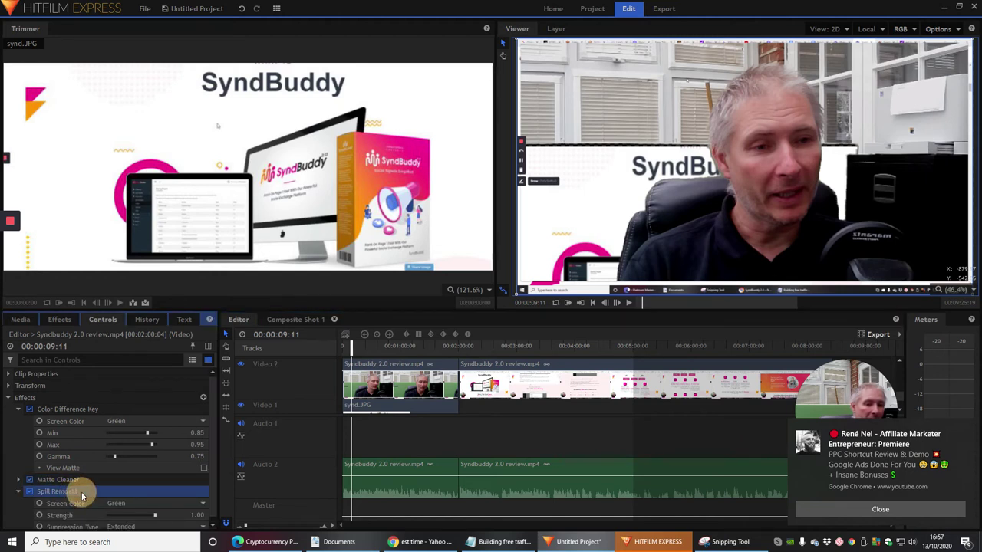
double_click(81, 492)
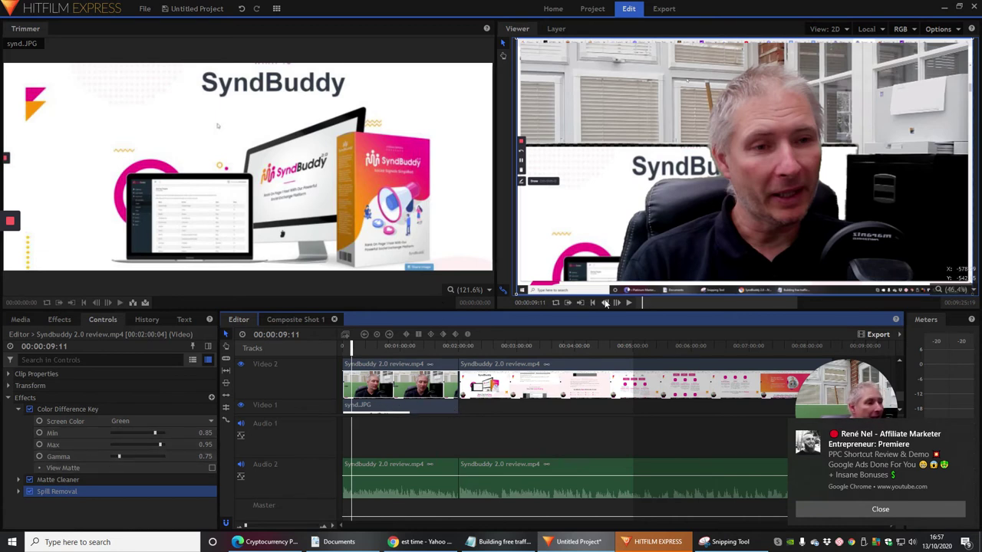
- Play and pause the keyed composite, closing the Chrome notification over the timeline
left_click(629, 303)
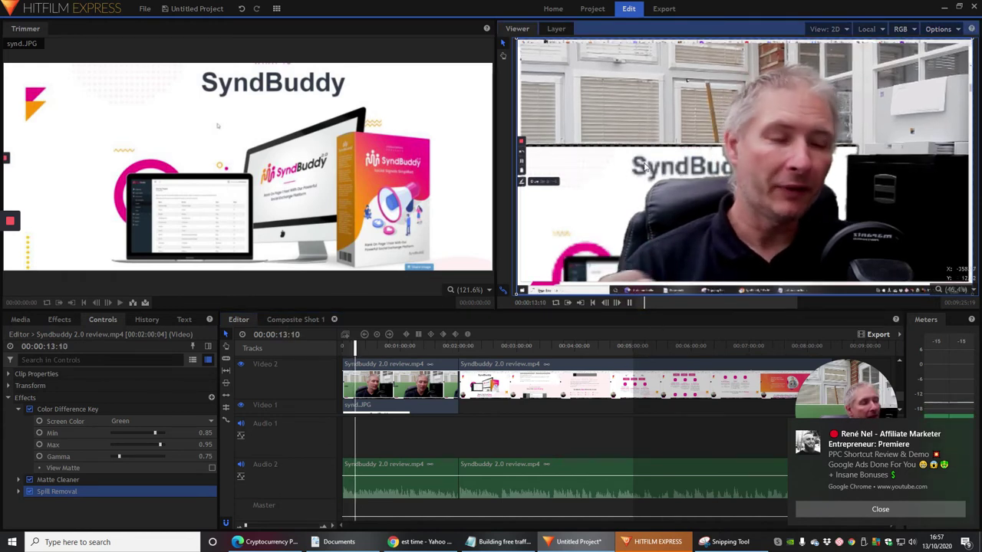
left_click(629, 303)
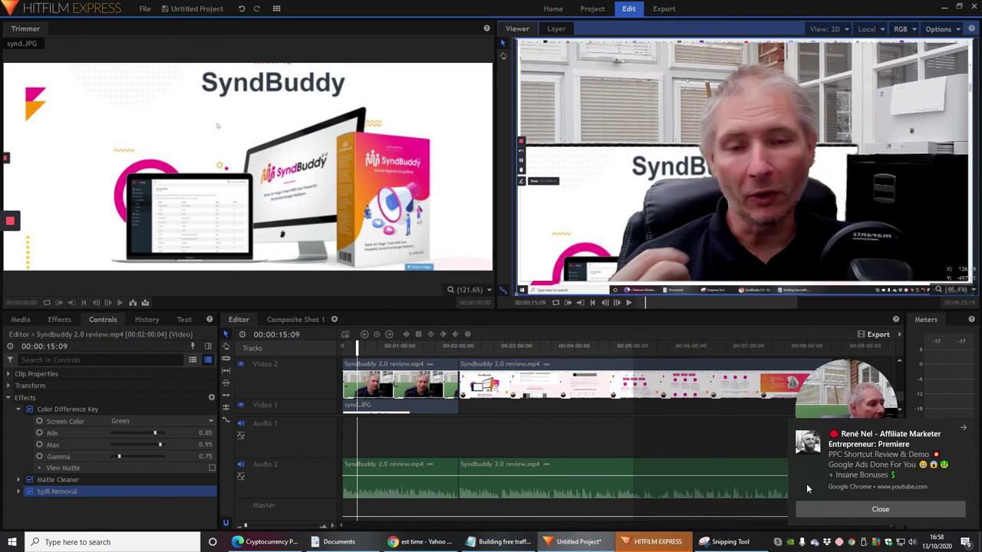
left_click(867, 509)
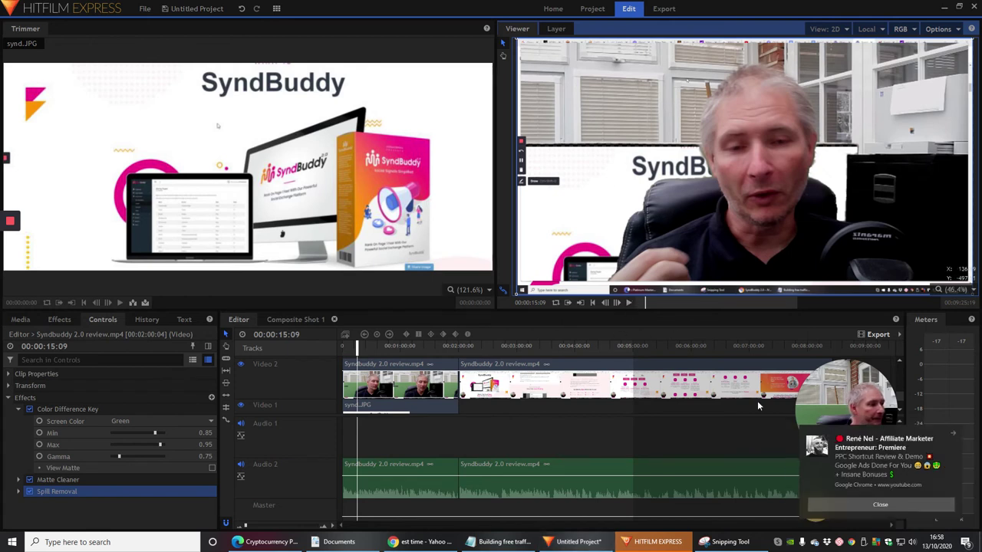
left_click(630, 302)
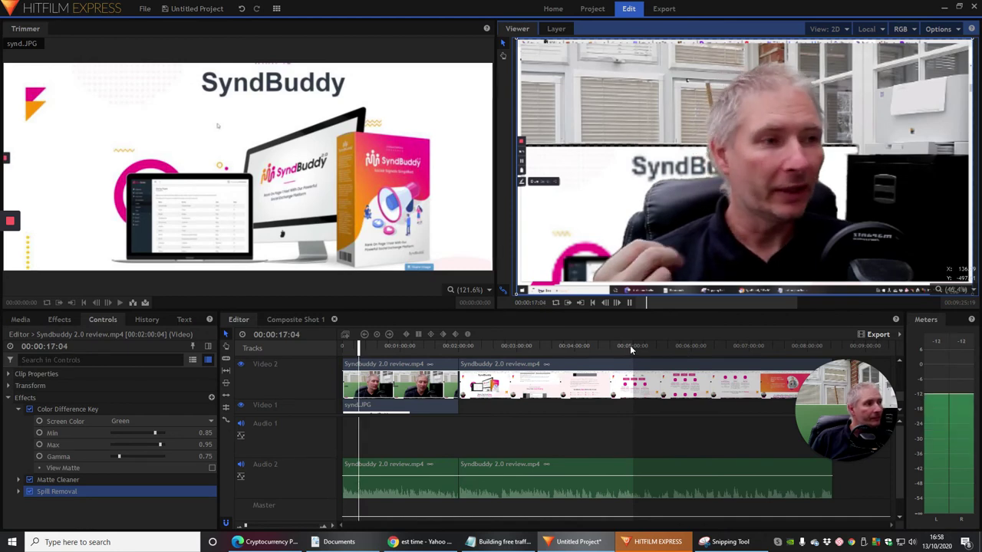
- Trim synd.JPG on Video 1 to end where the webcam clip ends, then play from there
left_click(630, 302)
left_click_drag(360, 349, 410, 349)
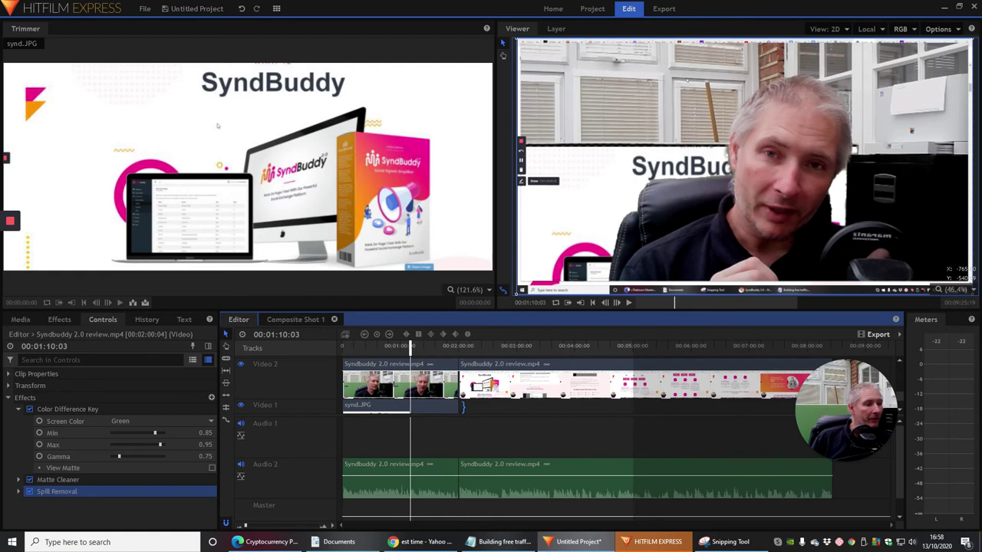
left_click_drag(463, 406, 459, 406)
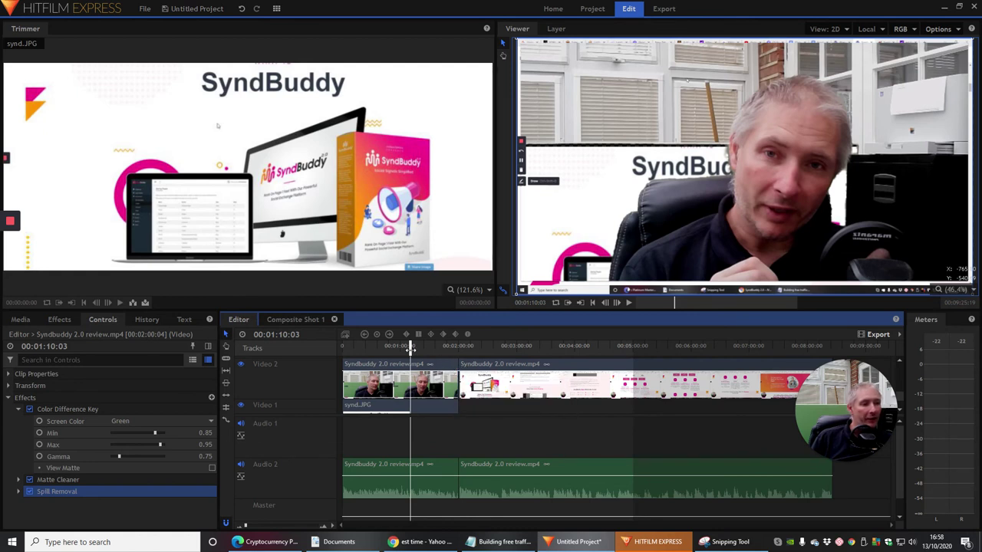
left_click_drag(411, 349, 453, 364)
left_click(631, 302)
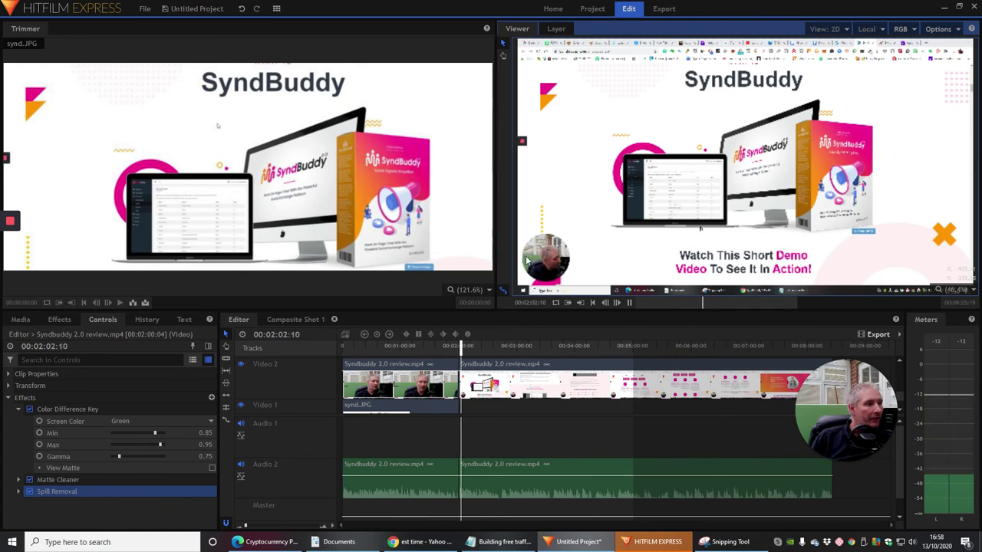
- Pause playback at 00:02:04:18 with the SyndBuddy screenshot filling the frame
left_click(628, 302)
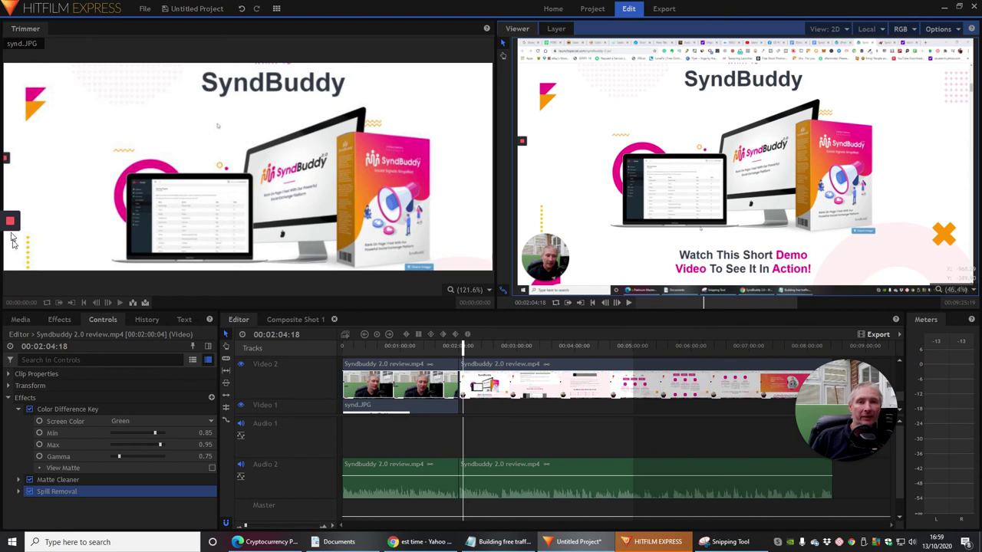
mouse_move(10, 222)
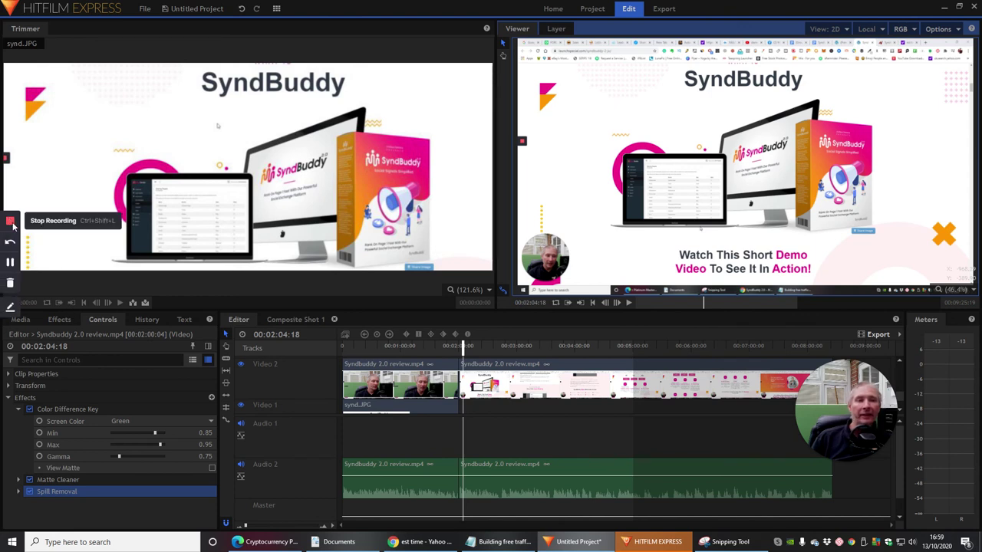